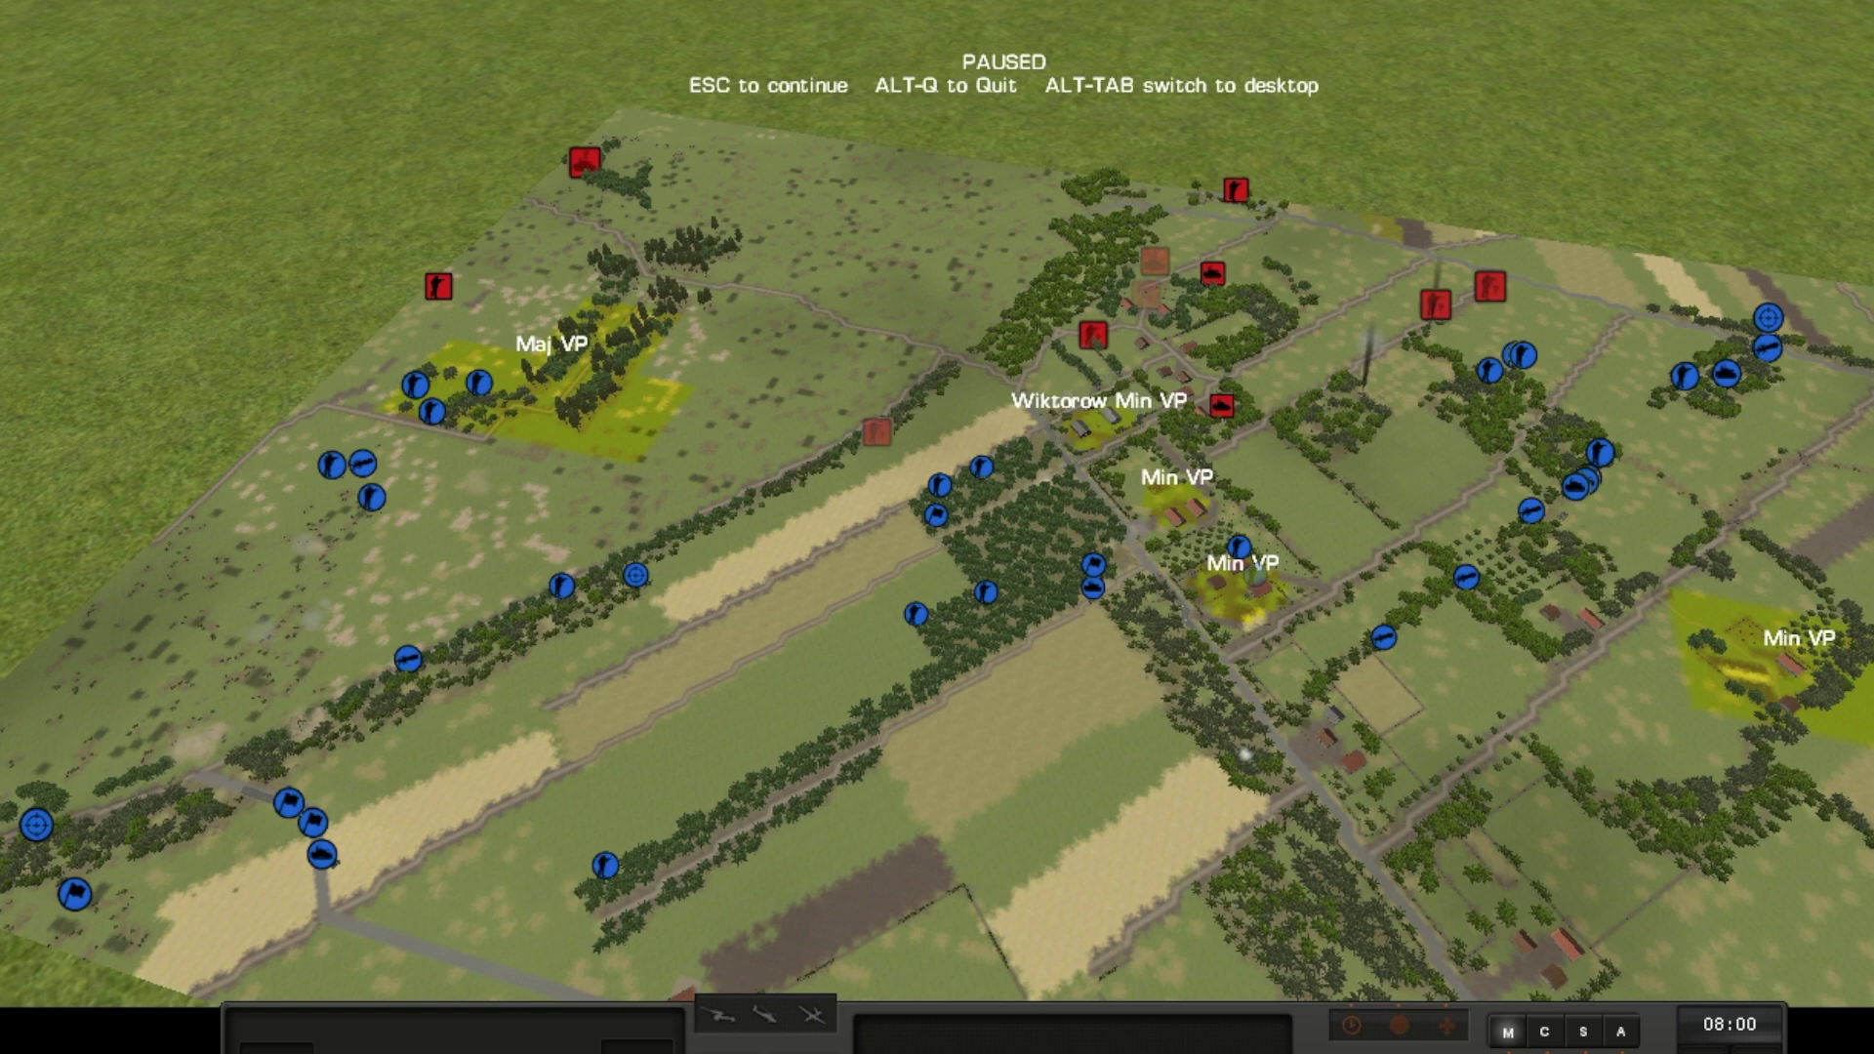
- Hide the VP objective labels and let the turn 23 replay run to 07:01
key("alt+o")
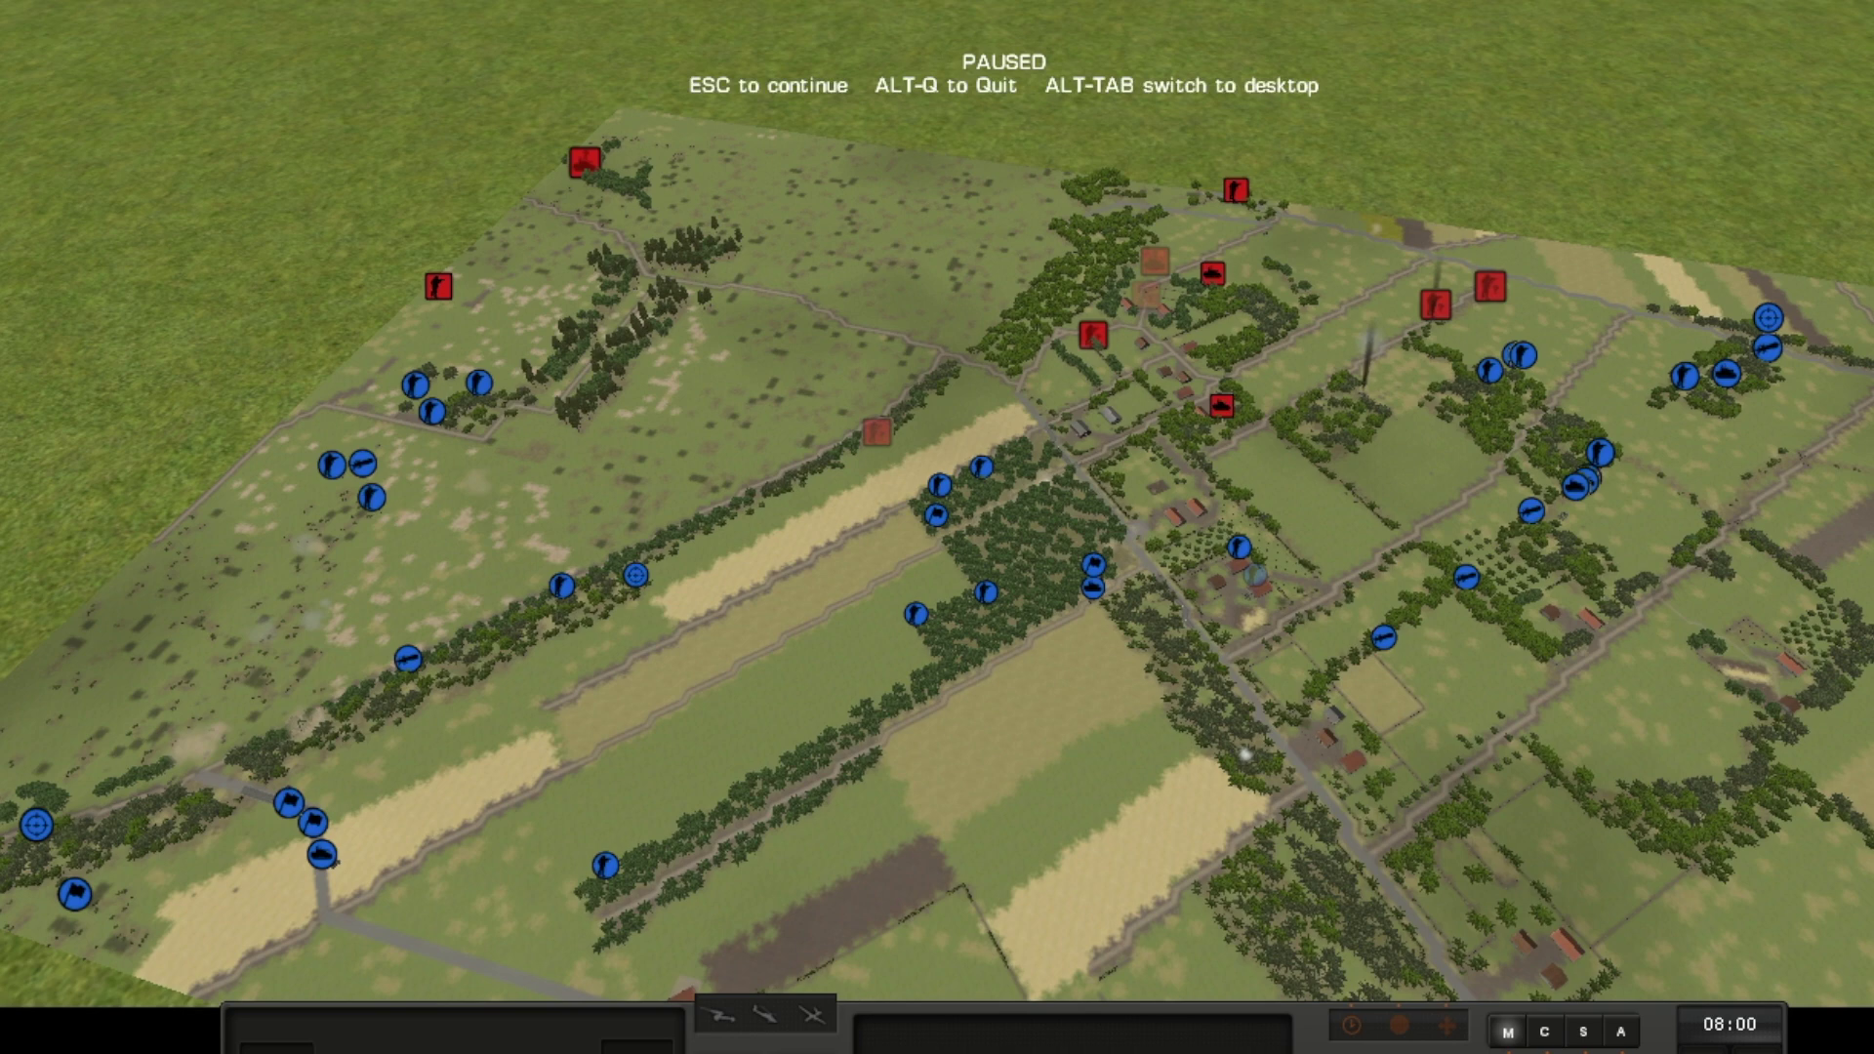
key("Escape")
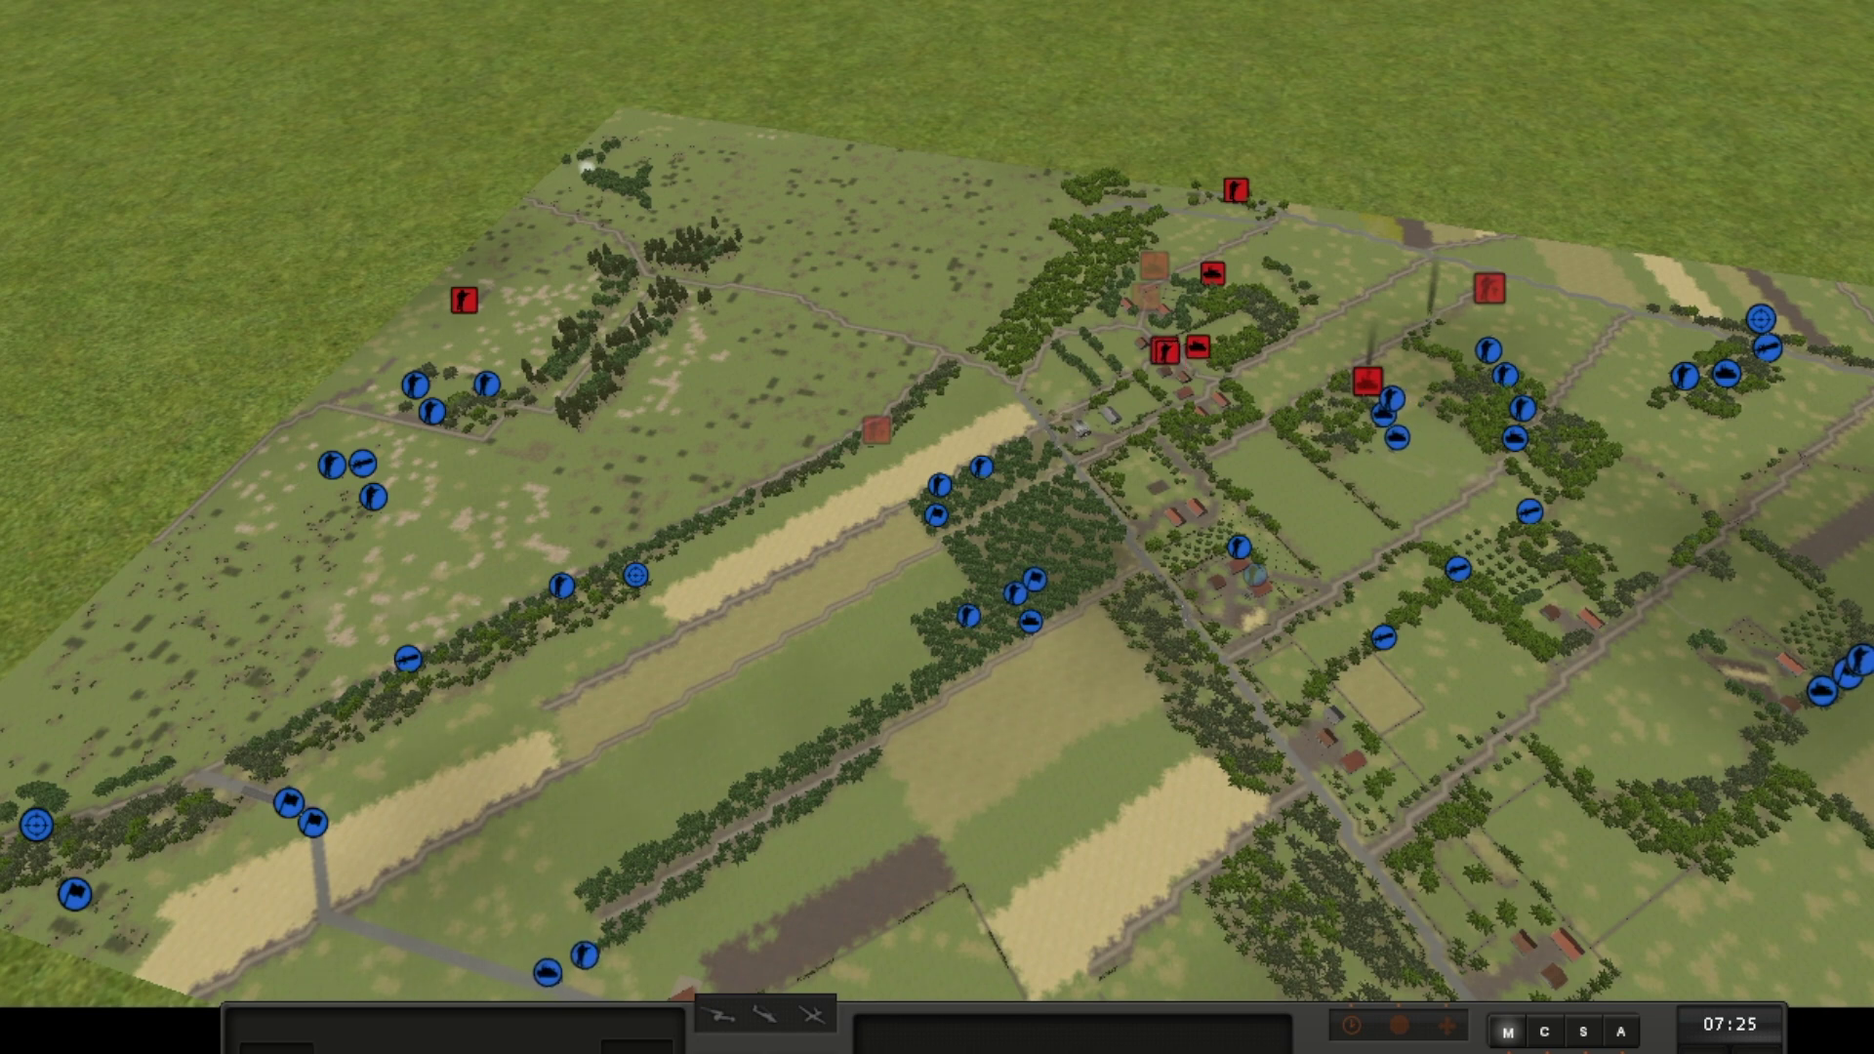
left_click(588, 160)
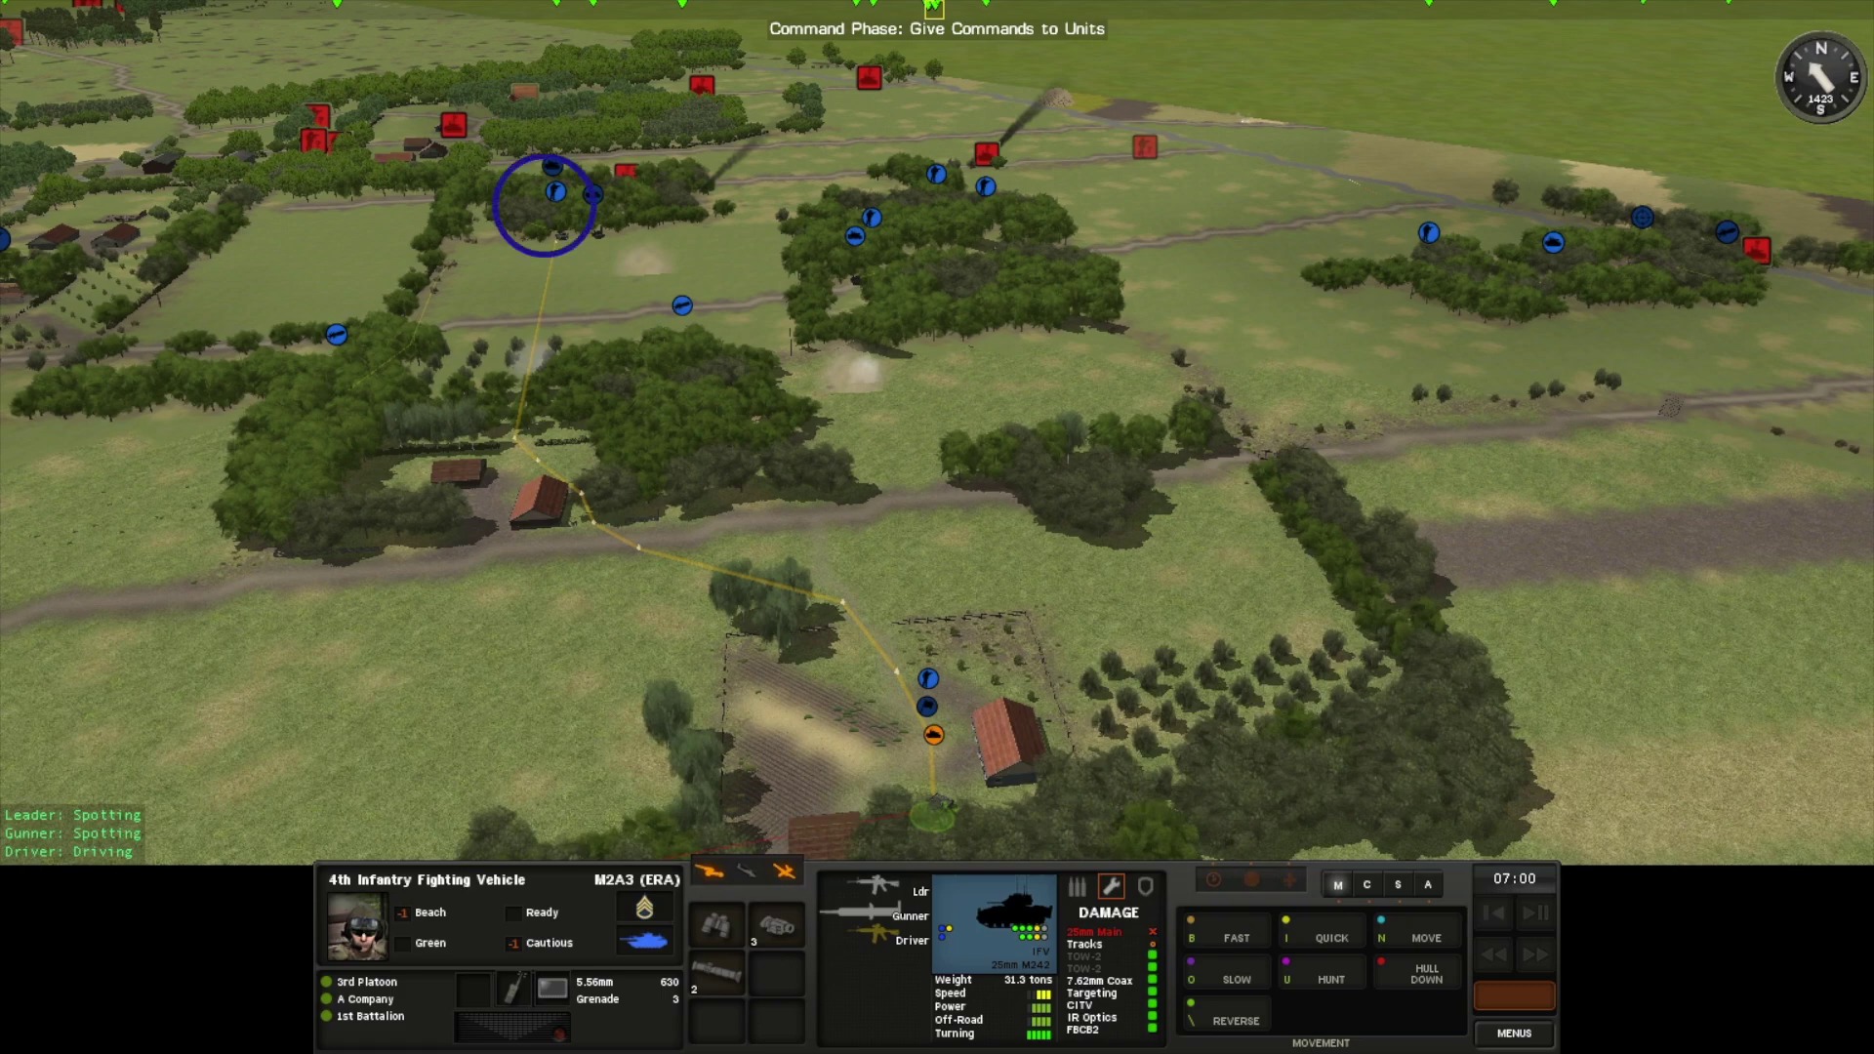
- Move the view over the woods and check the 3rd Squad A Team's Embark waypoint
key("w")
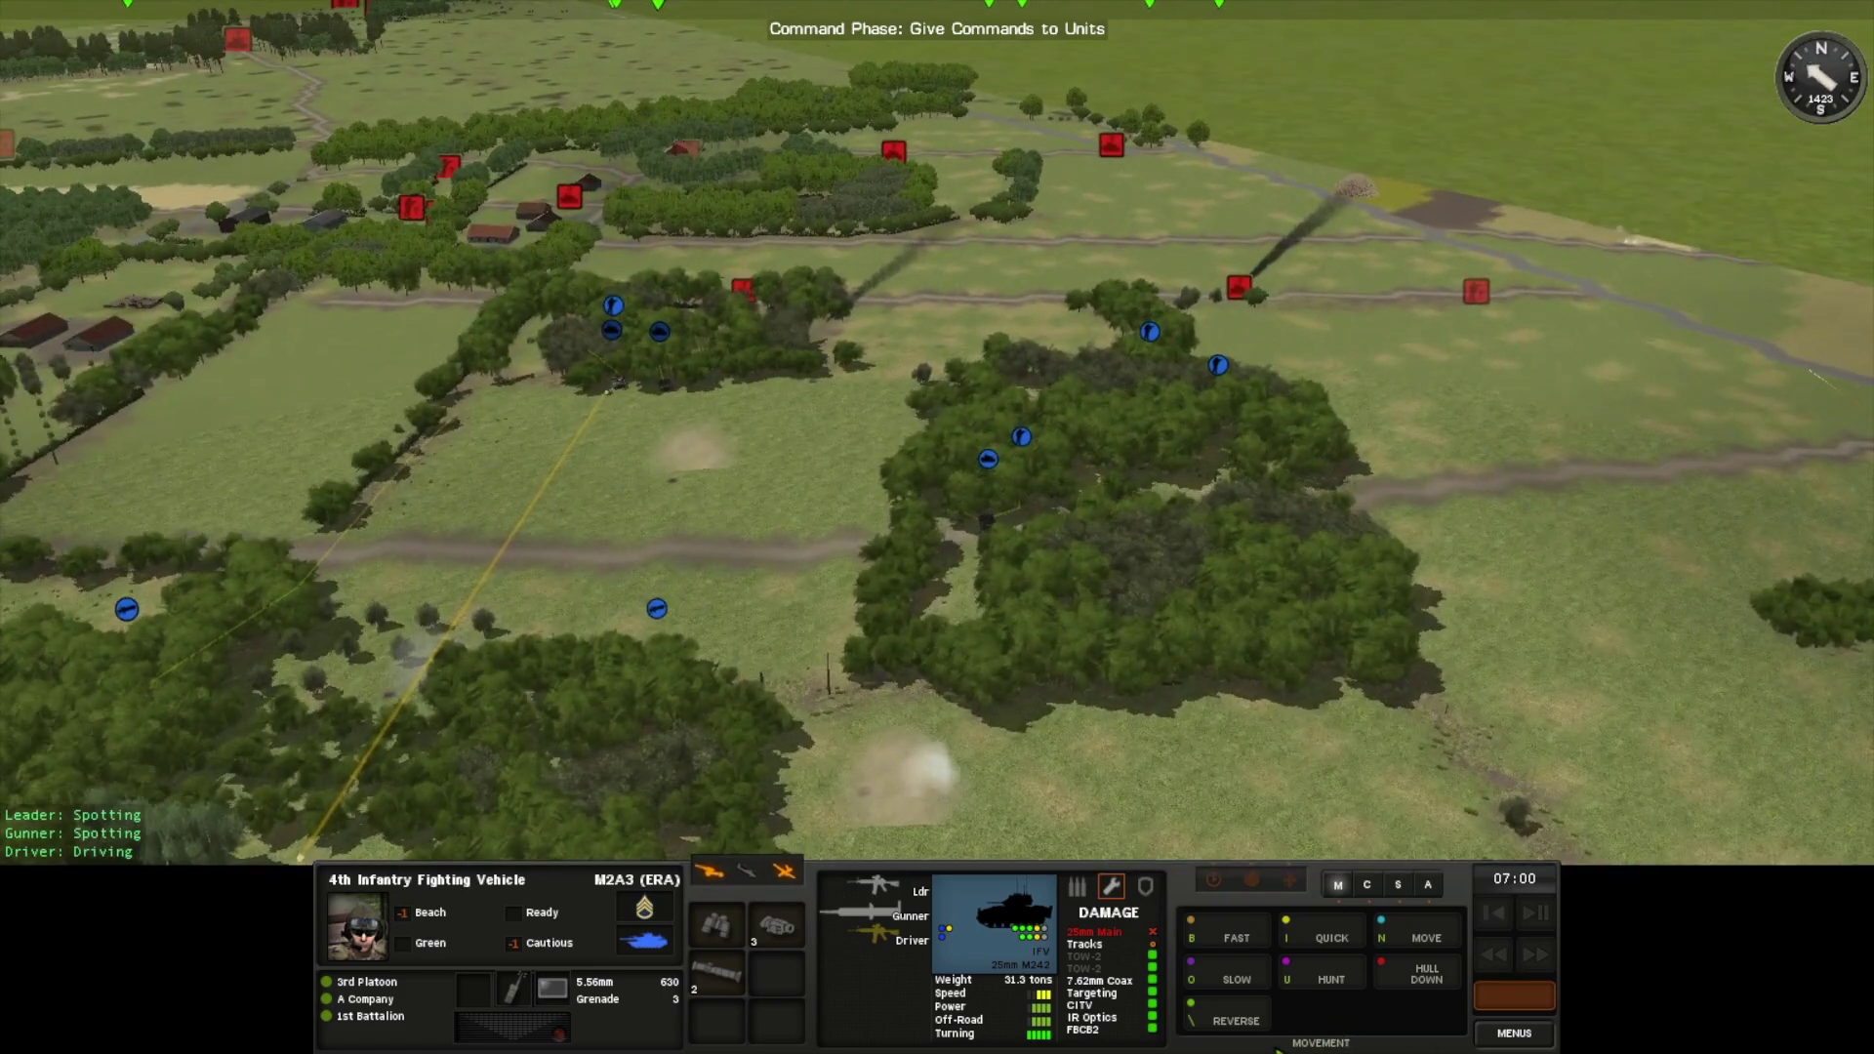
key("w")
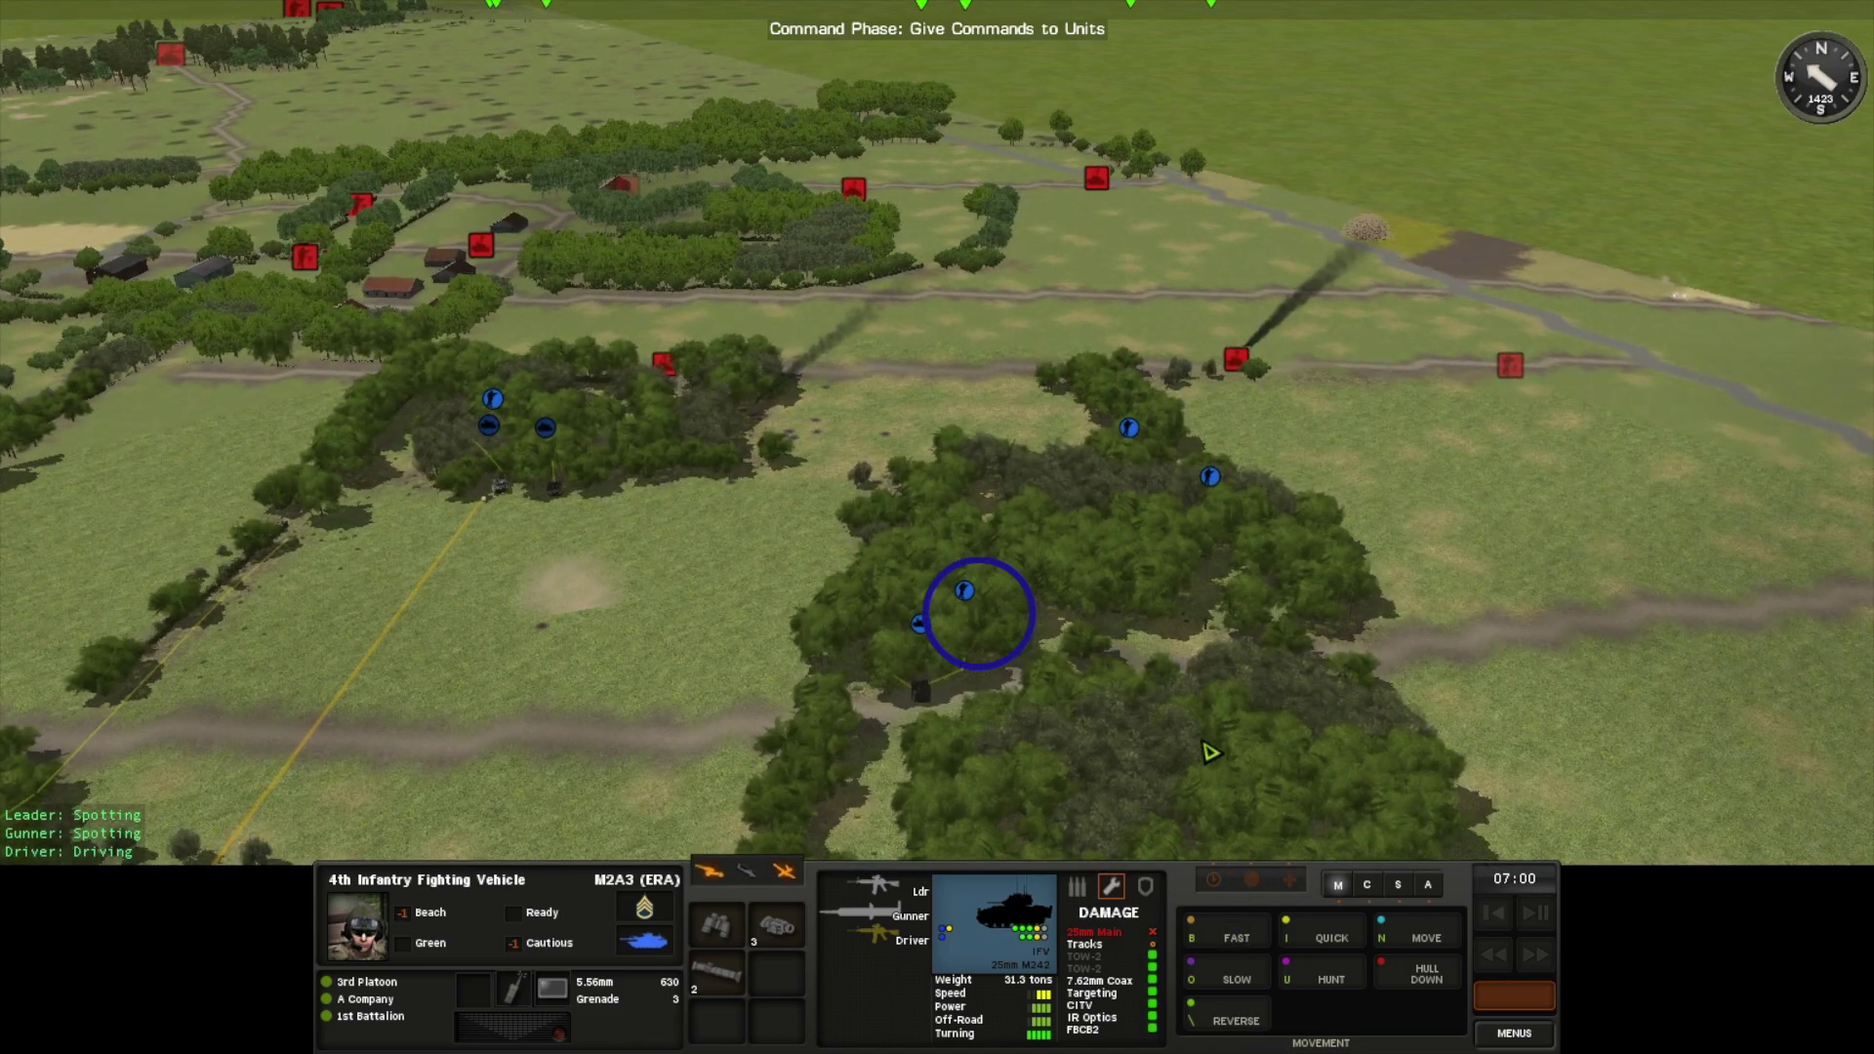
left_click(964, 591)
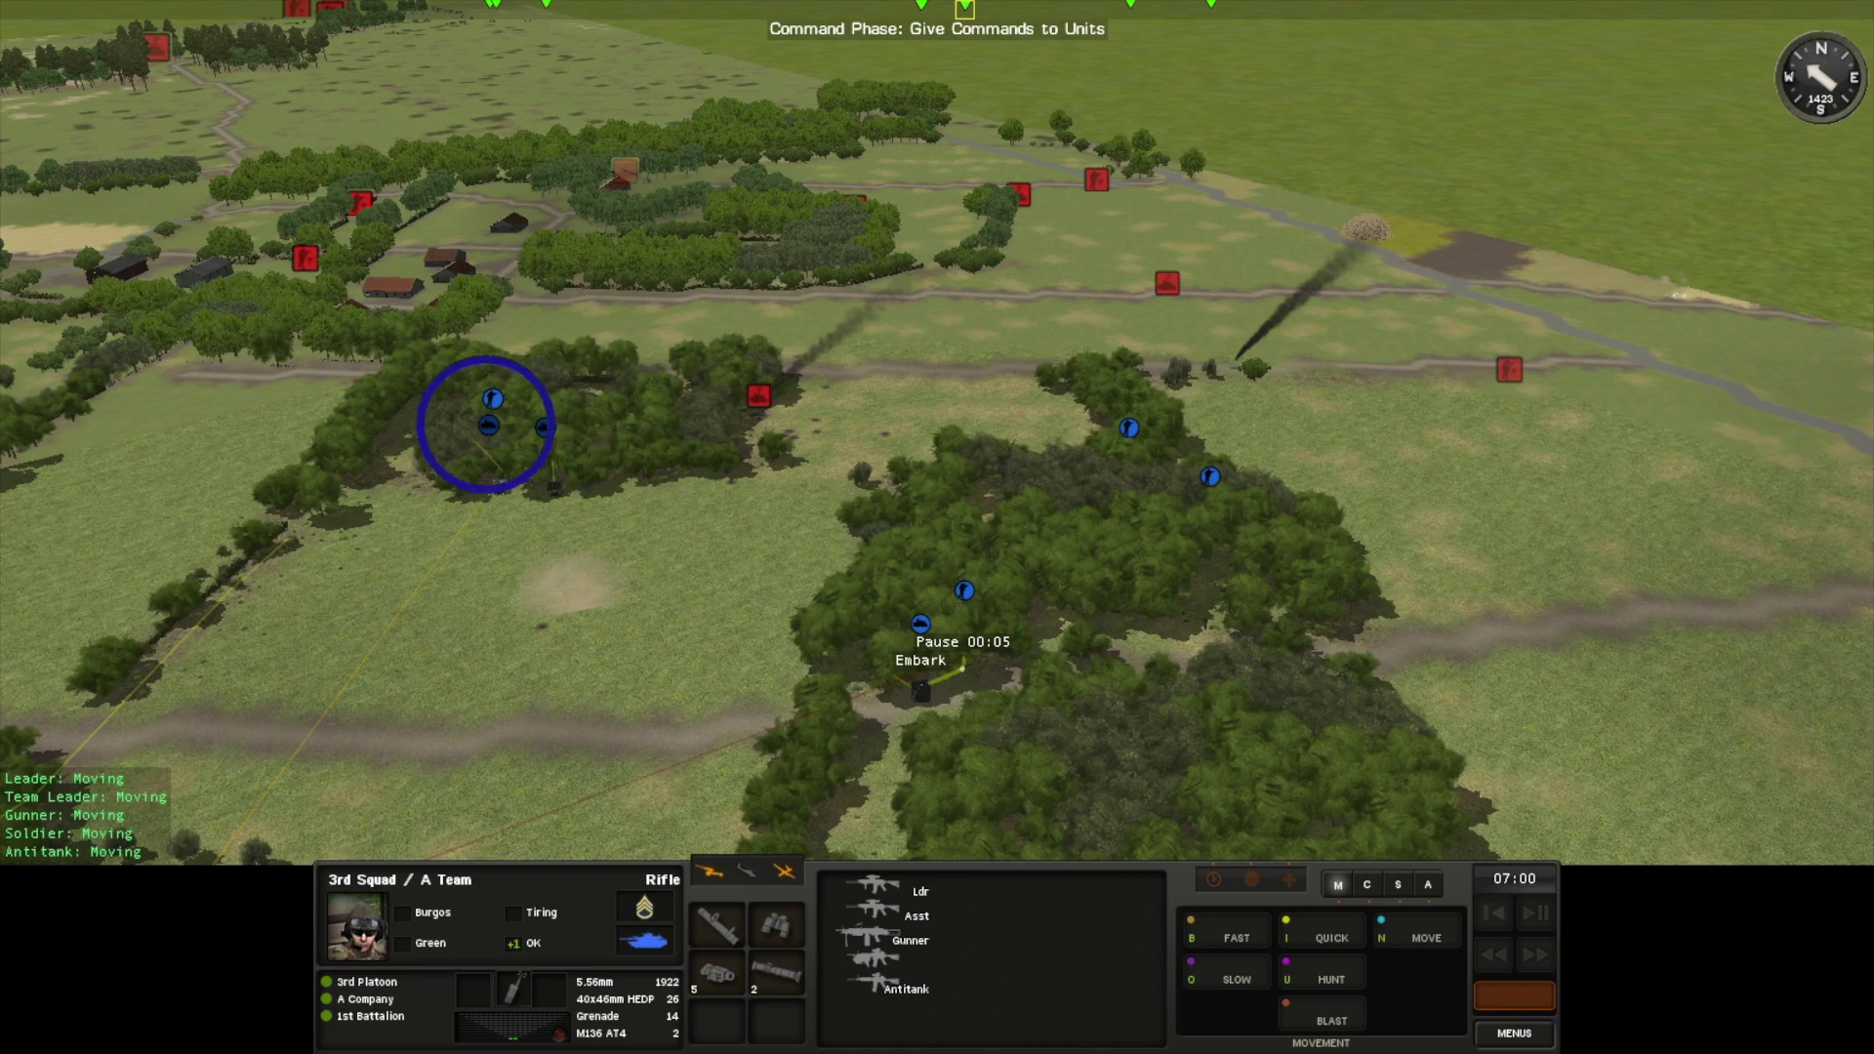
left_click(807, 441)
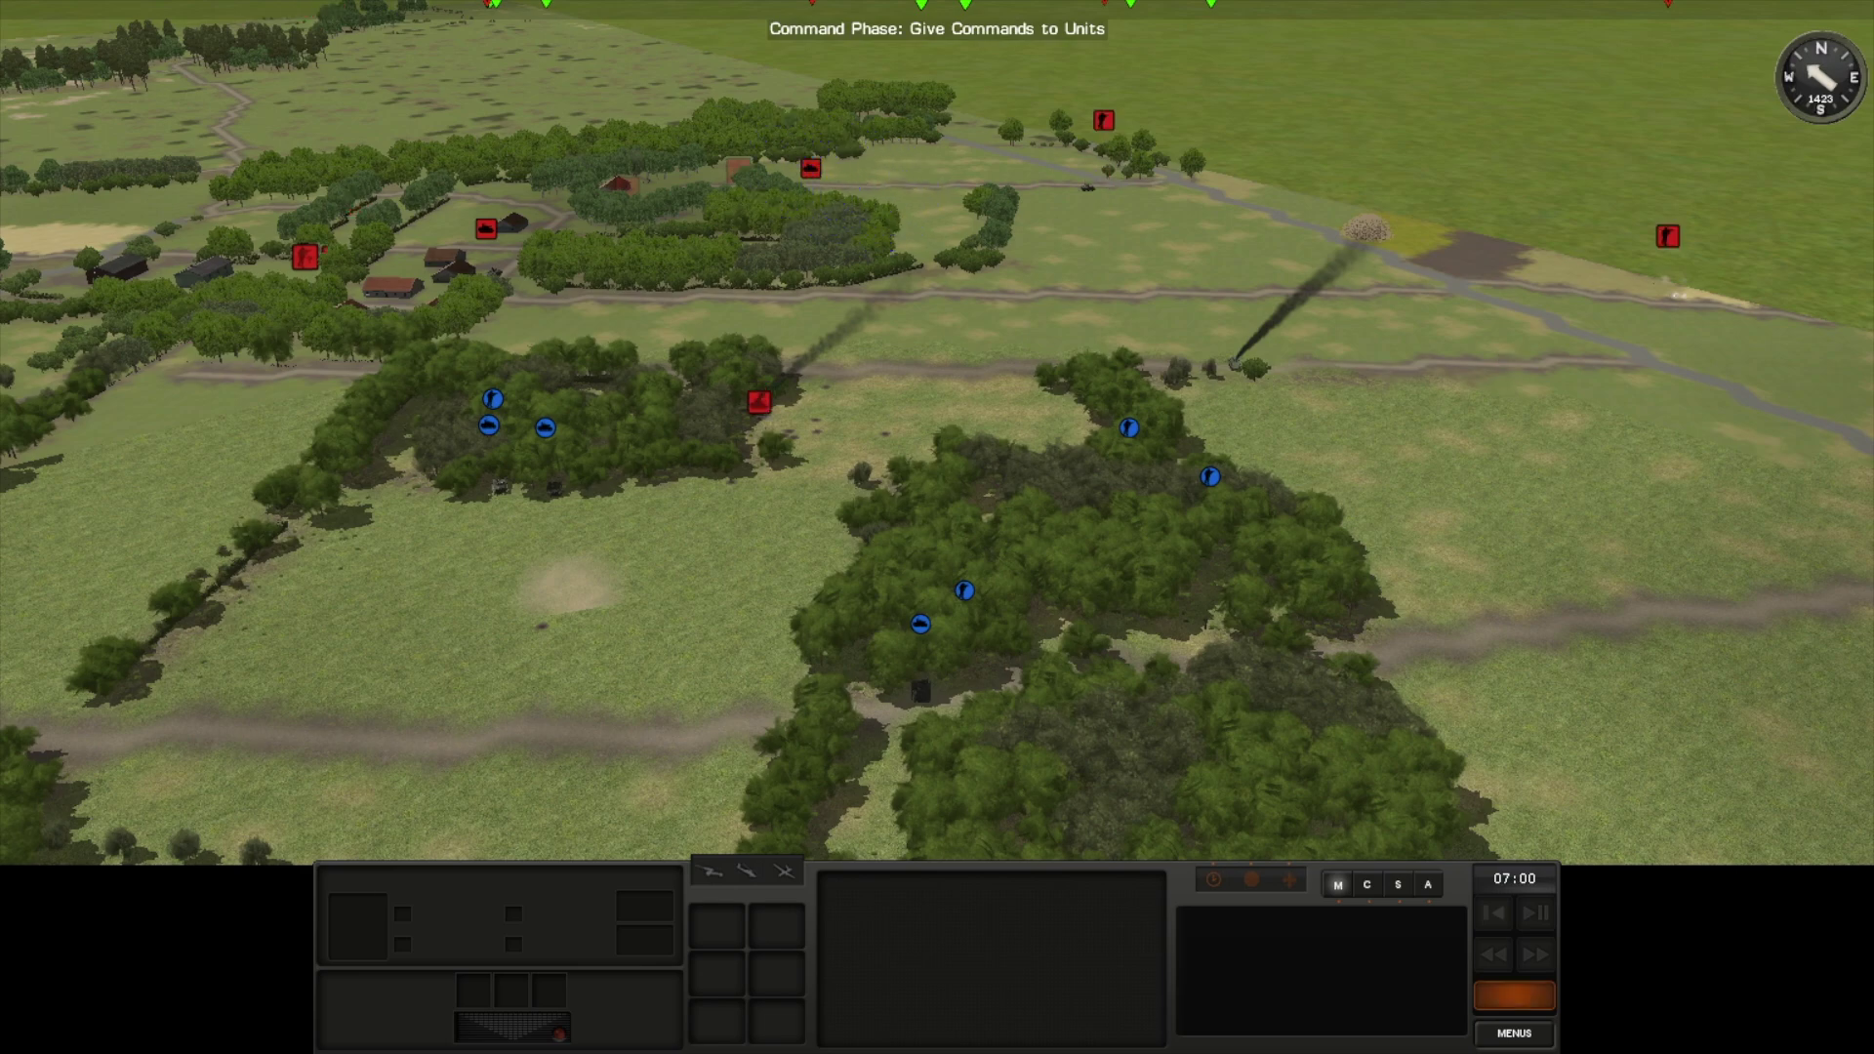
- Check the M2A3's 10-second pause order, then pan toward the forest and village
double_click(544, 428)
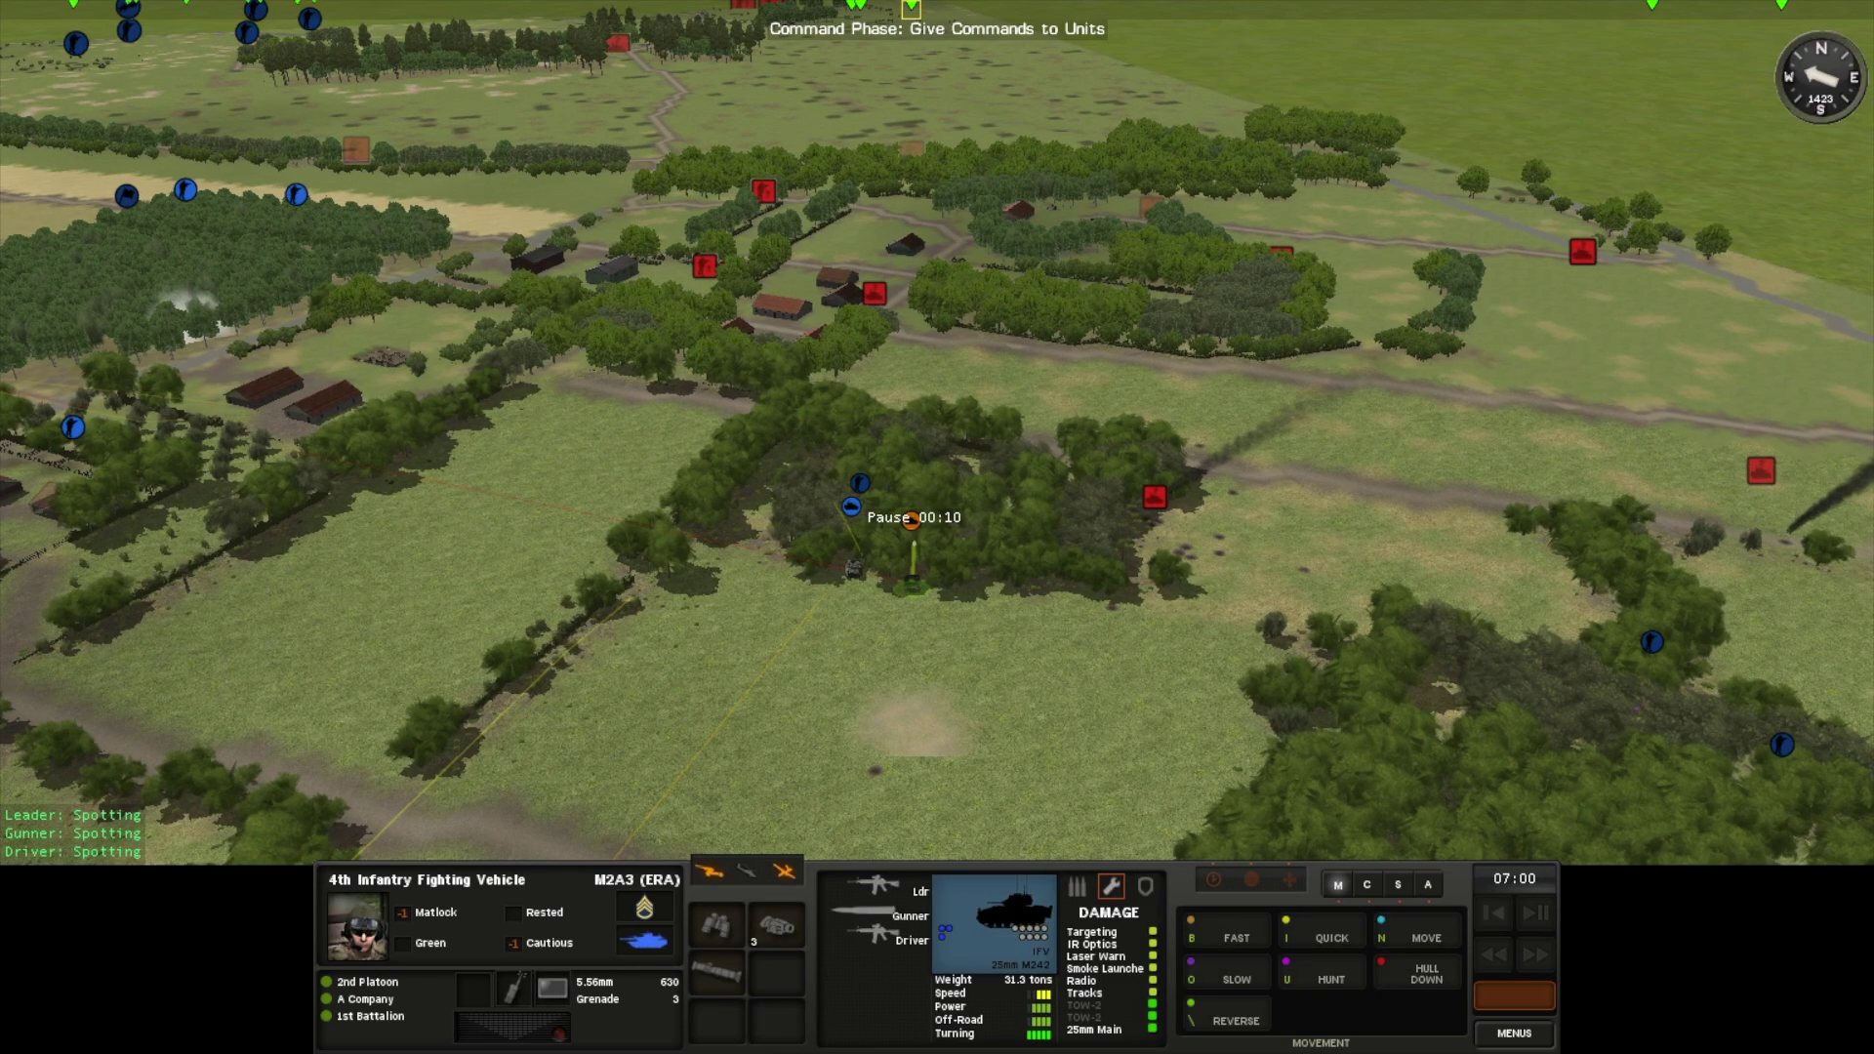
key("Escape")
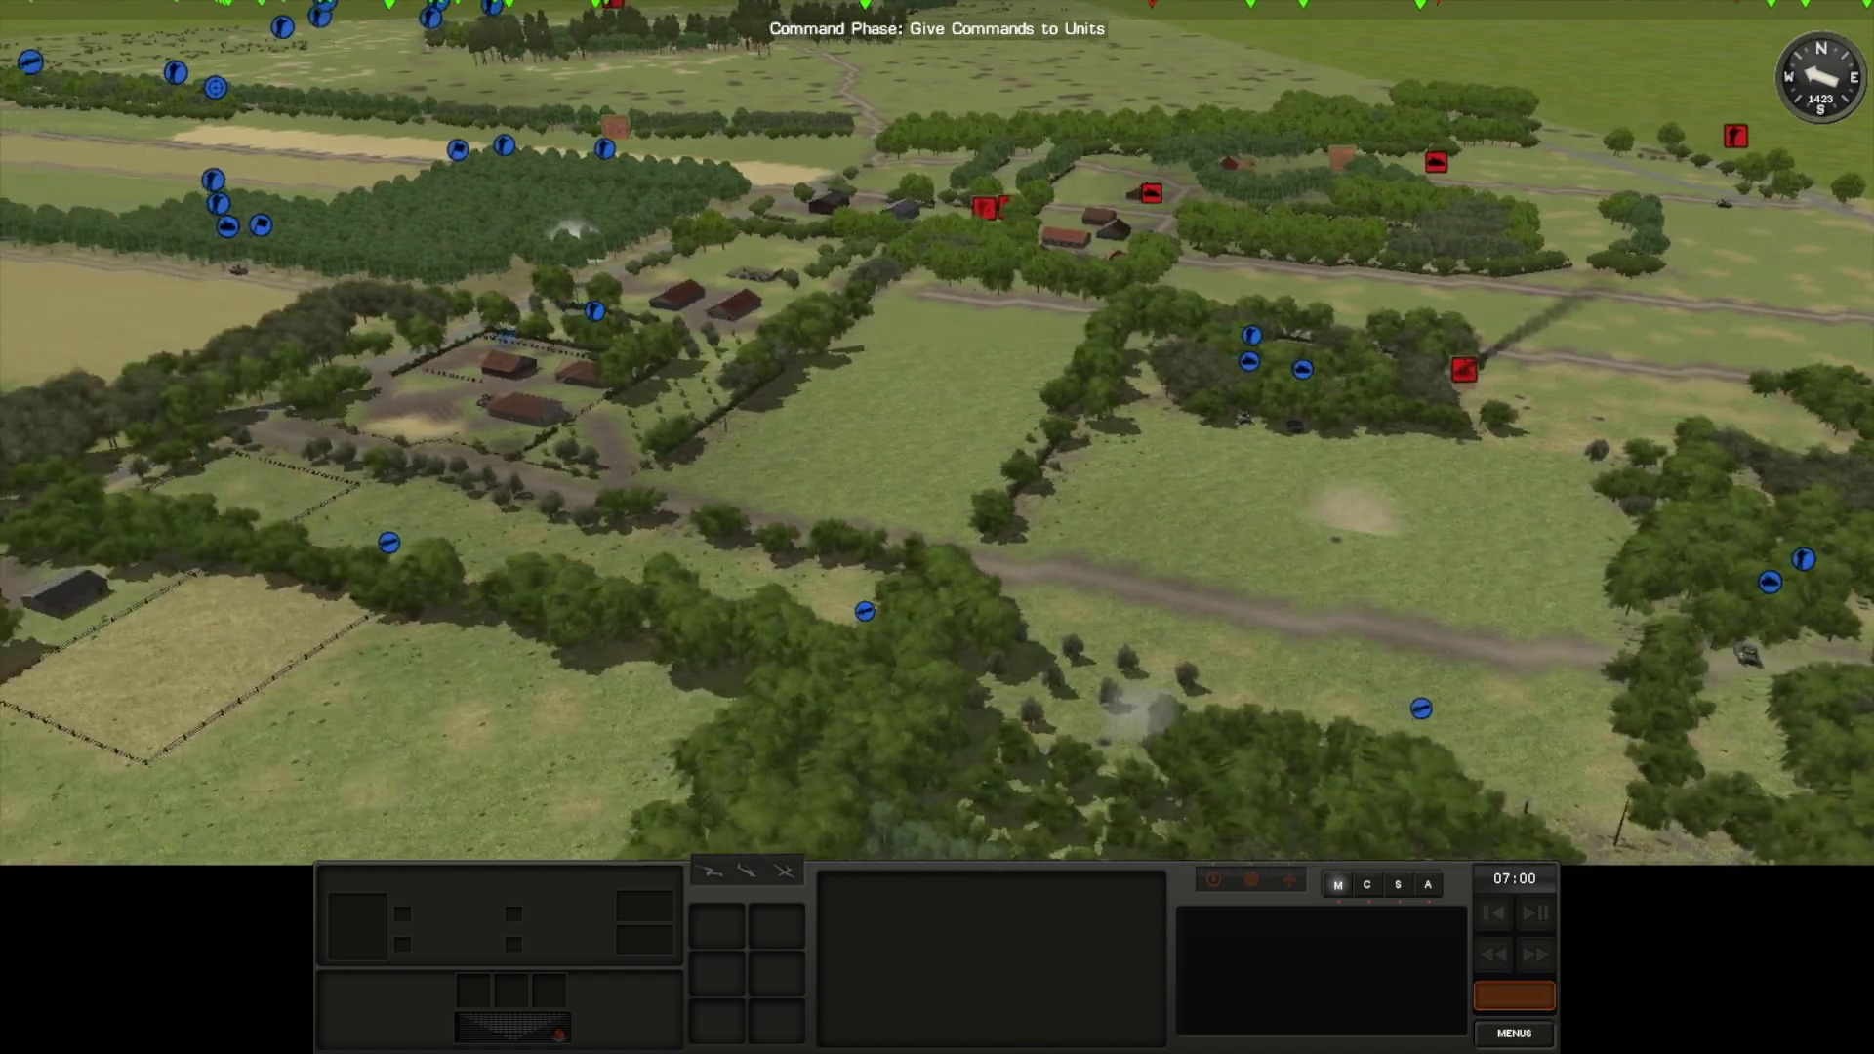
key("Left")
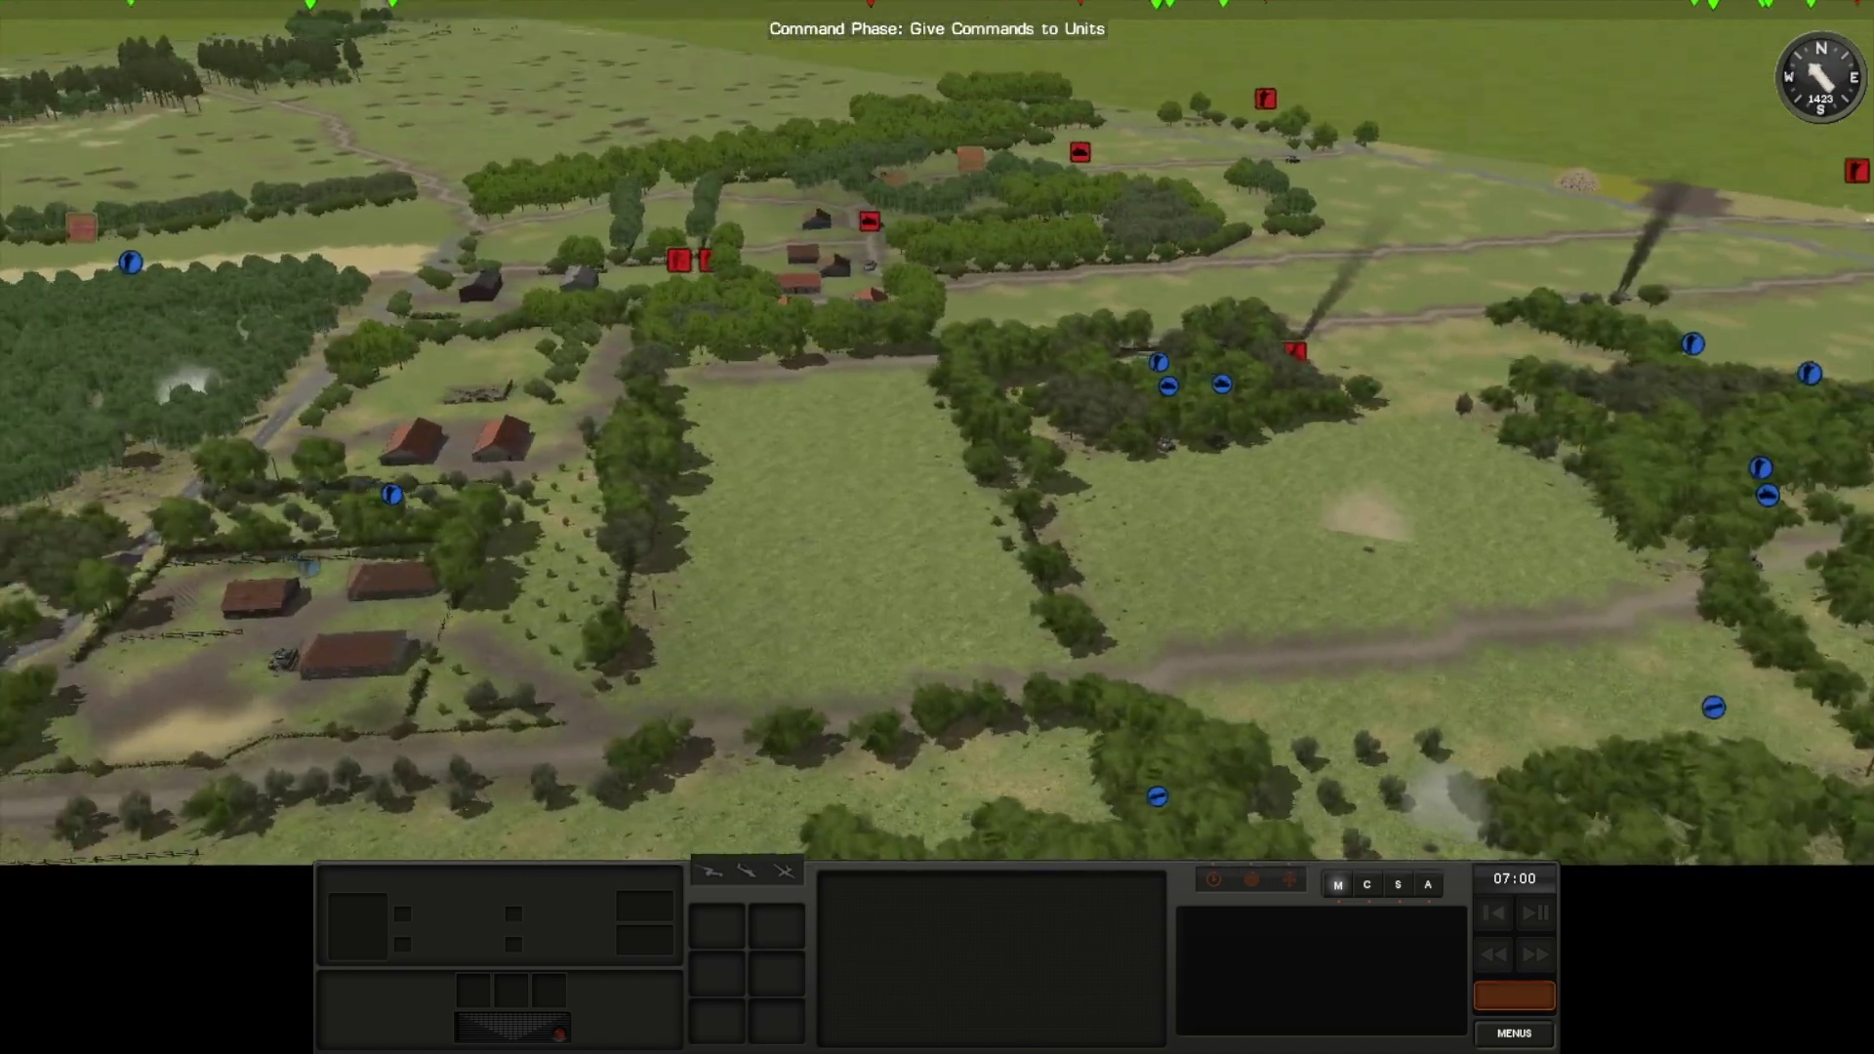
key("Left")
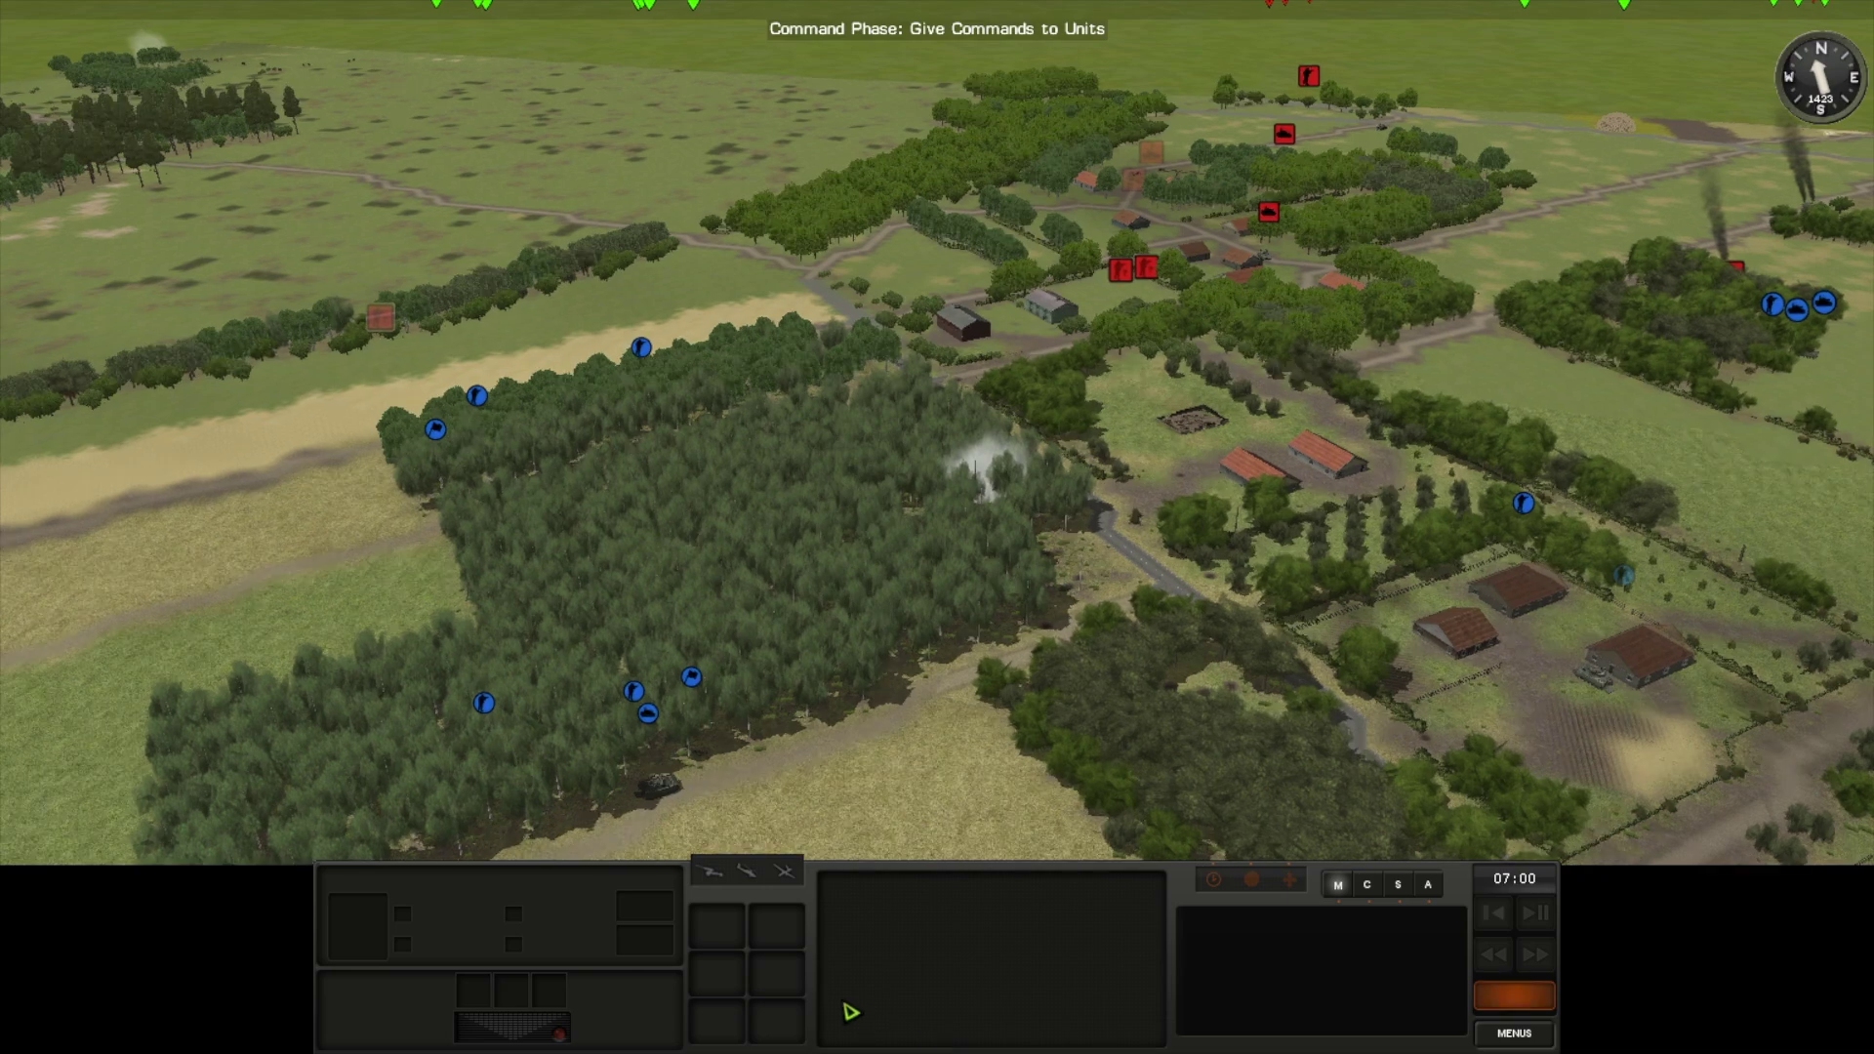
- Review the 2nd IFV's two 15-second house targets, then select 1st Squad A Team on the left flank
left_click(651, 705)
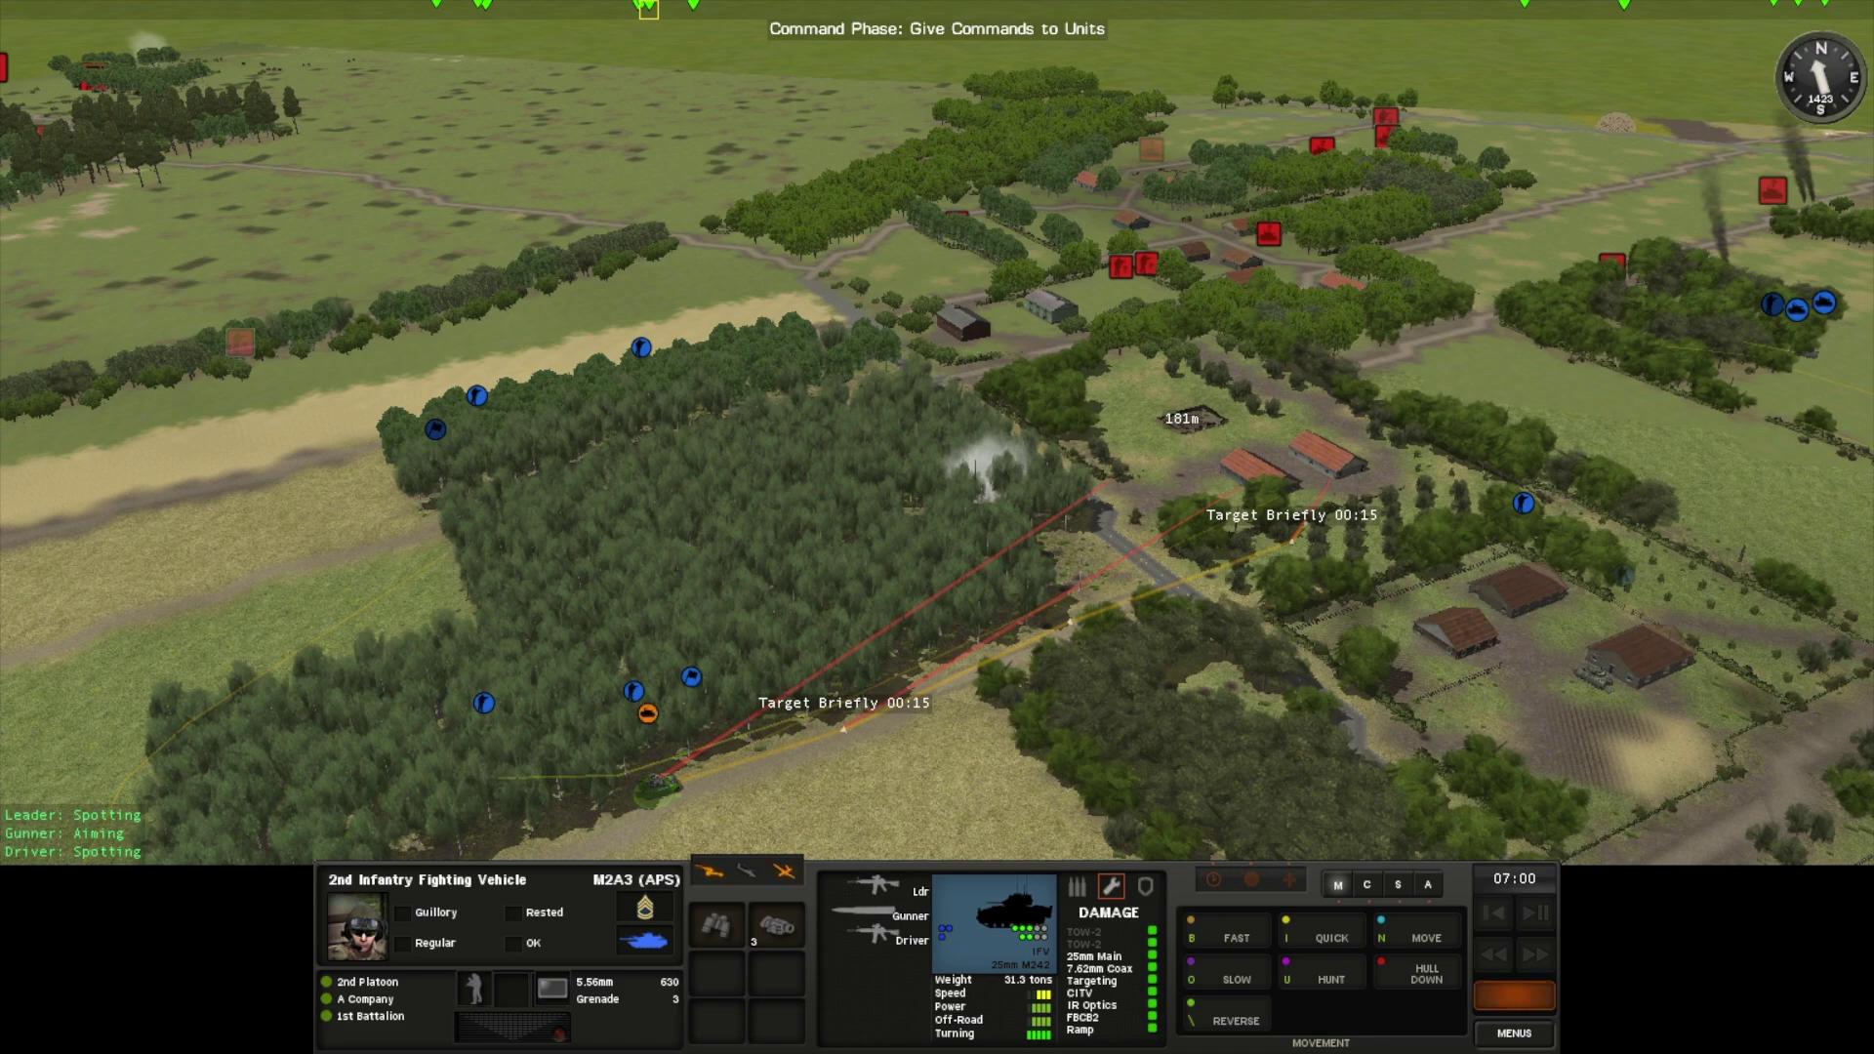
key("Escape")
key("e")
key("w")
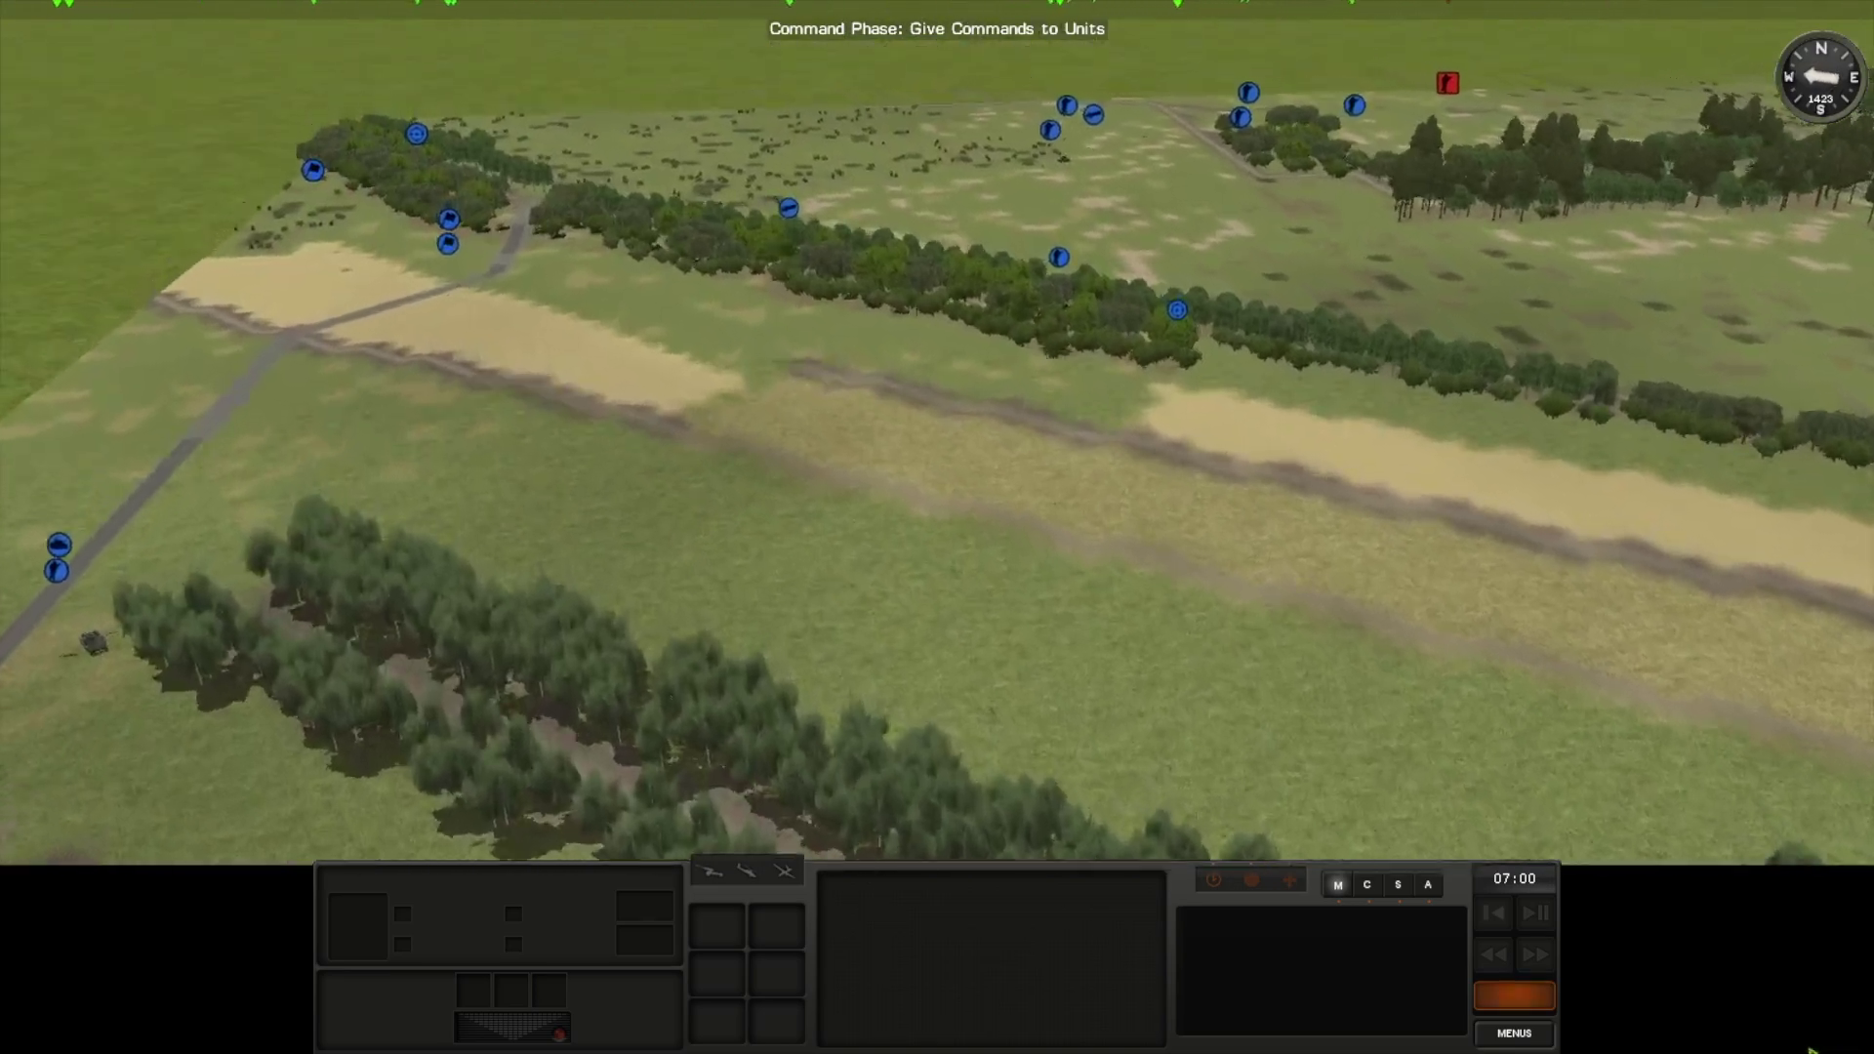
key("e")
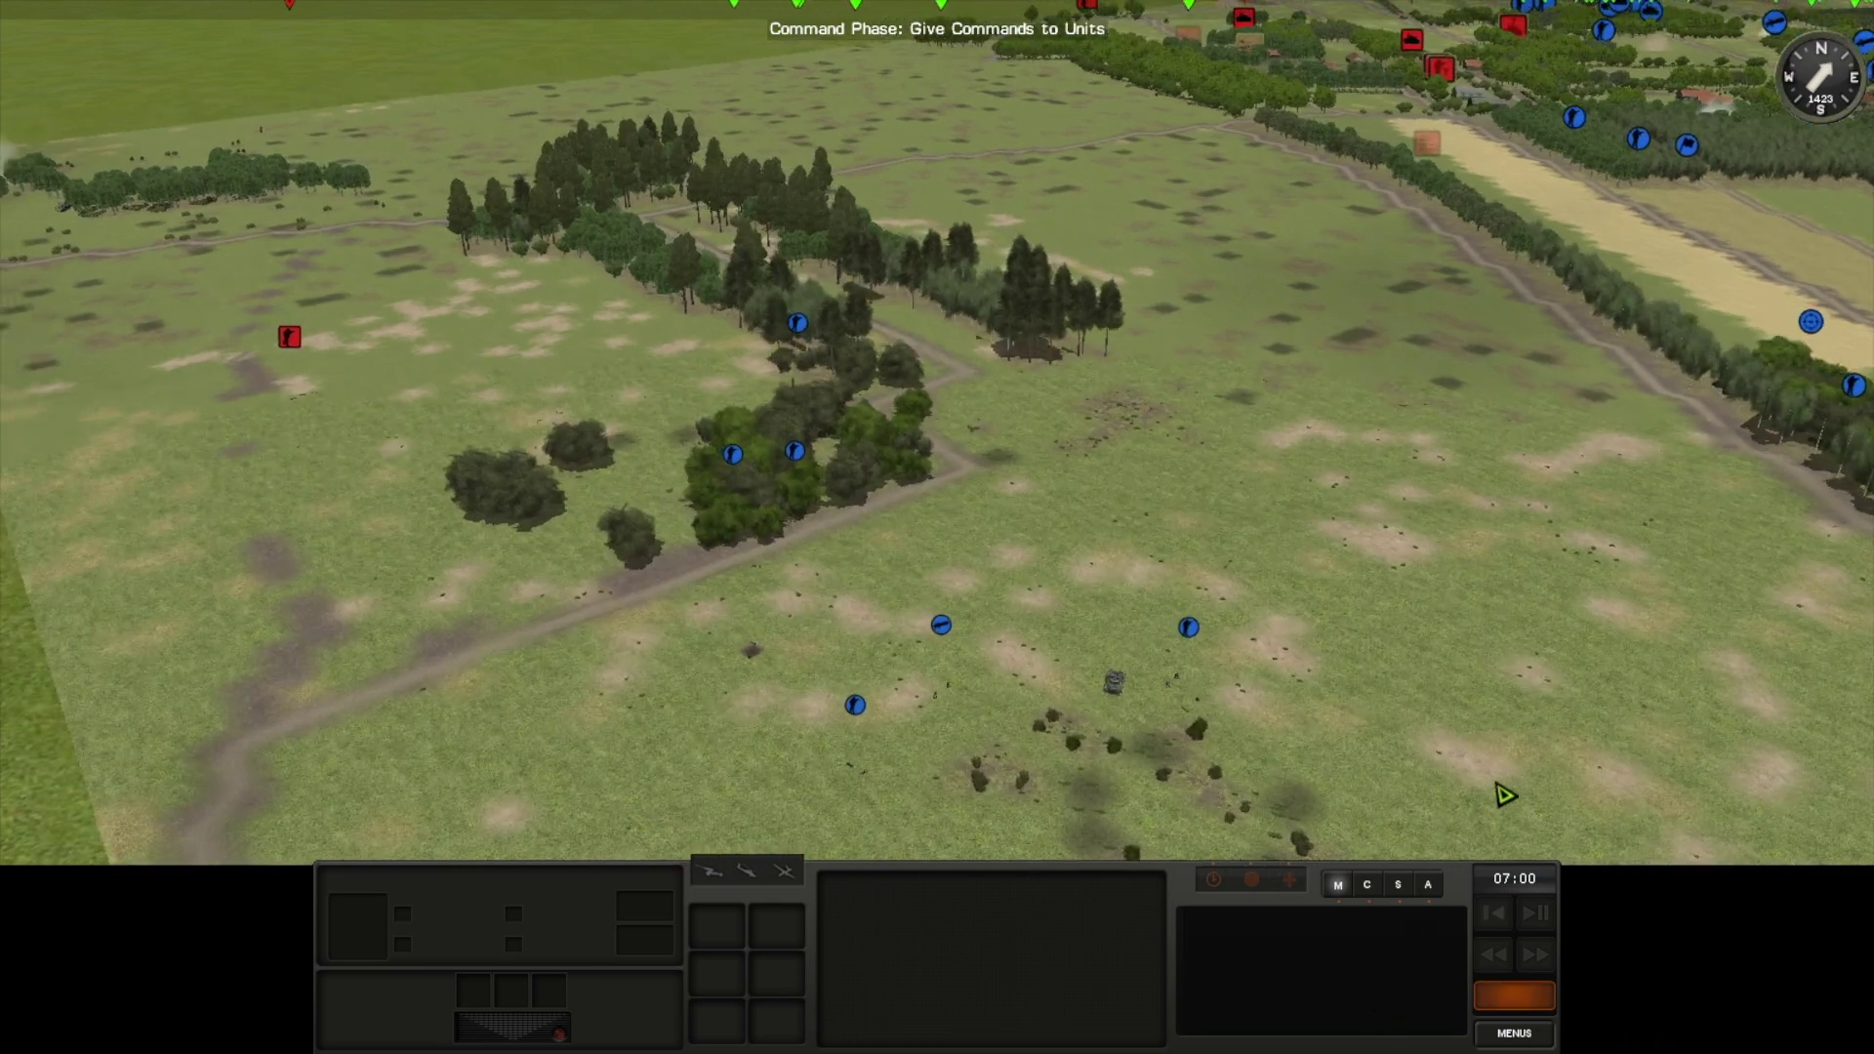
left_click(1501, 833)
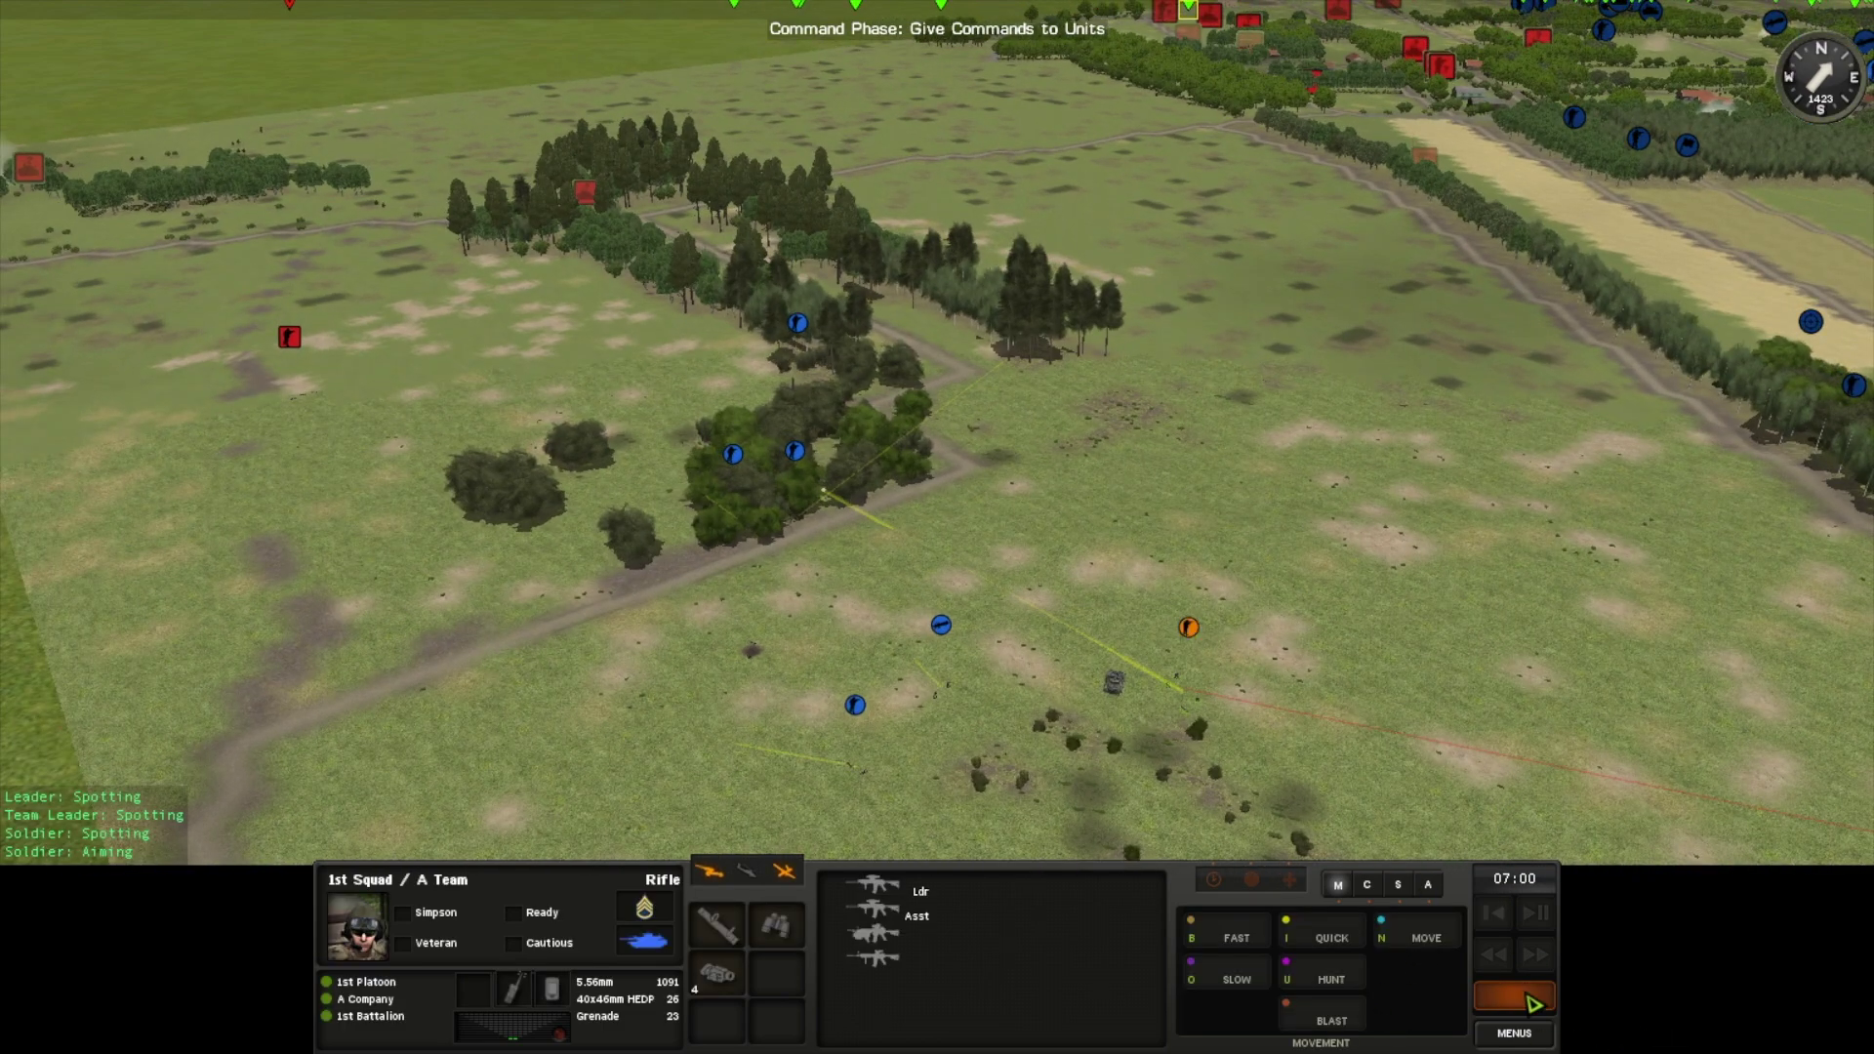